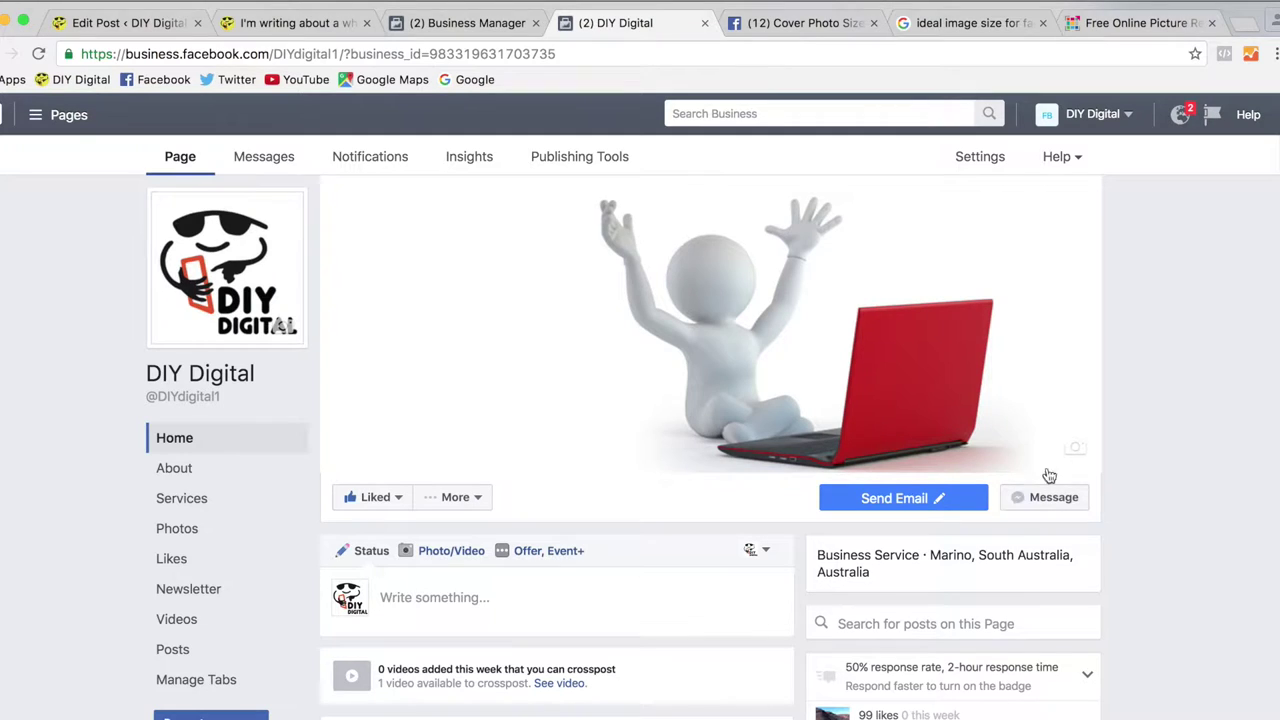
Choose the figure-with-red-laptop photo from the Cover photos album as the page cover.
{"action": "left_click", "coordinate": [1045, 447]}
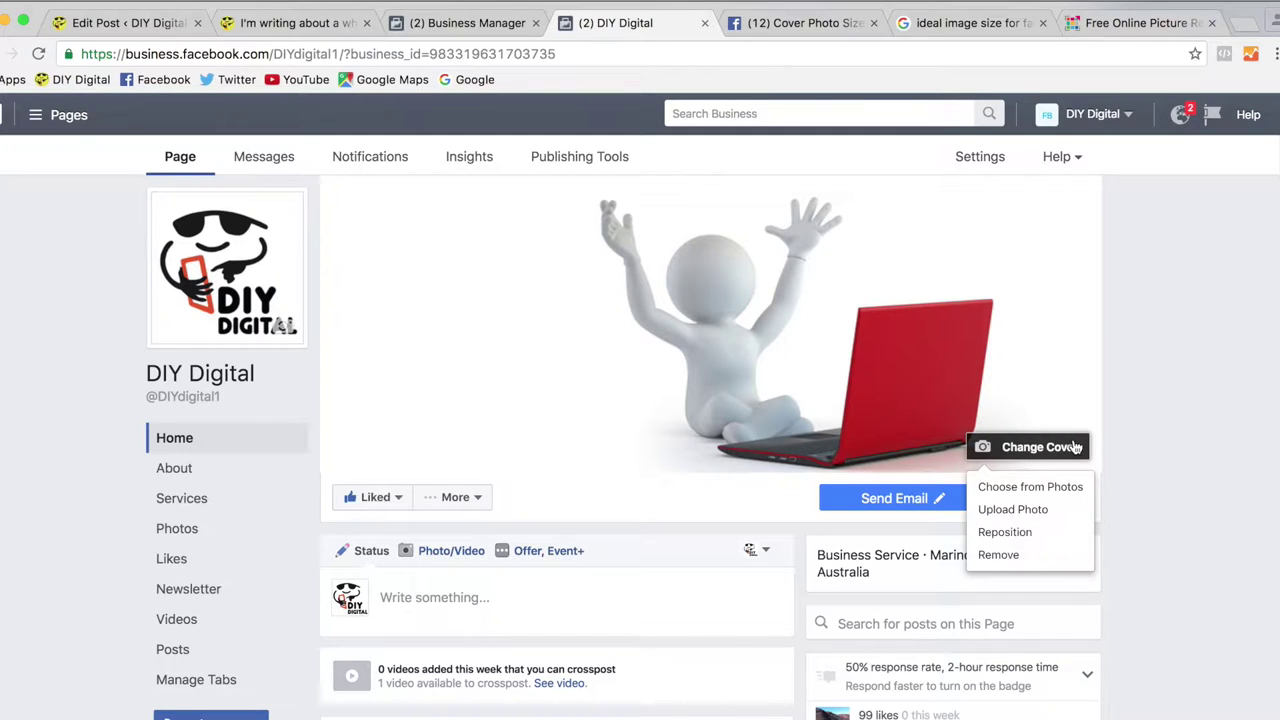
{"action": "left_click", "coordinate": [1025, 491]}
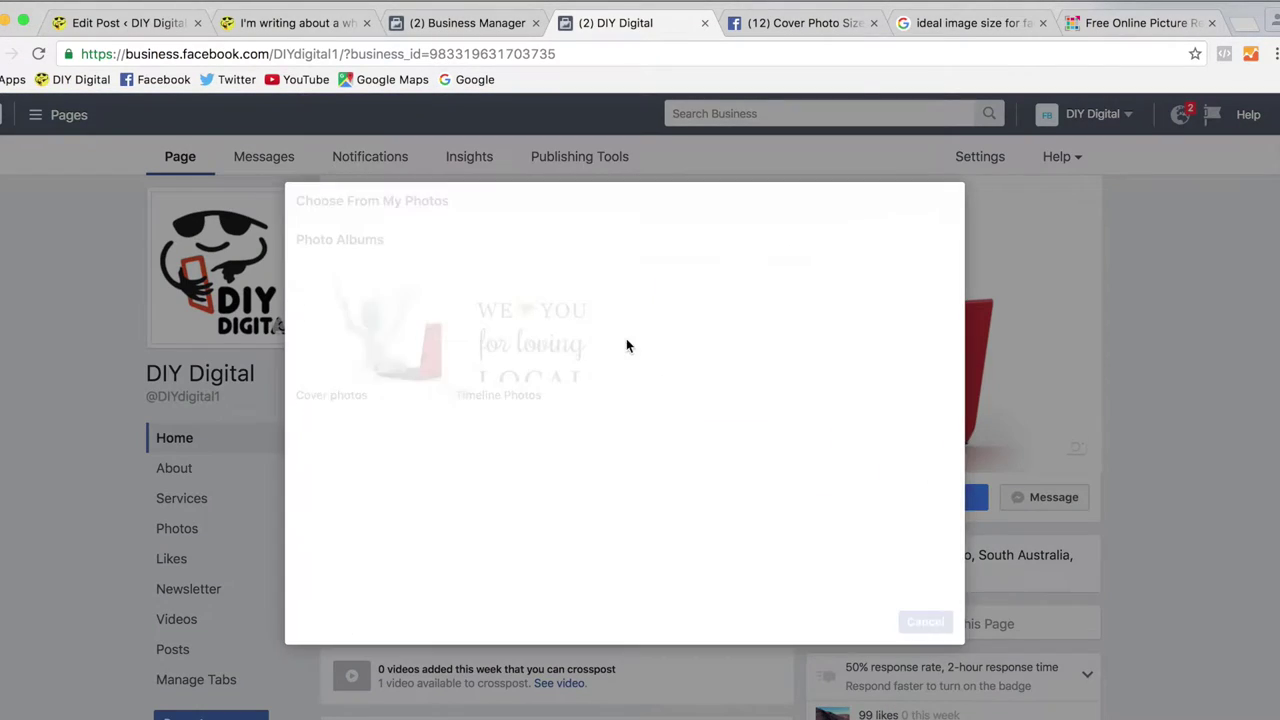
{"action": "left_click", "coordinate": [410, 325]}
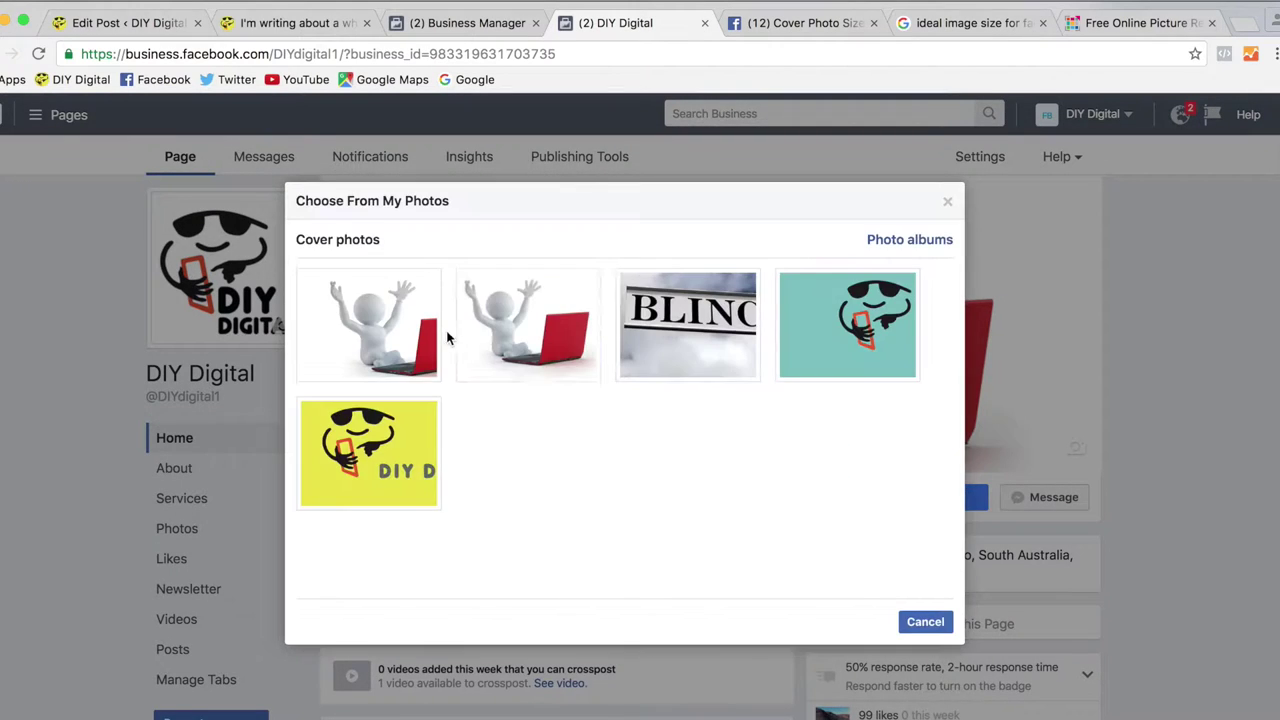
{"action": "left_click", "coordinate": [514, 329]}
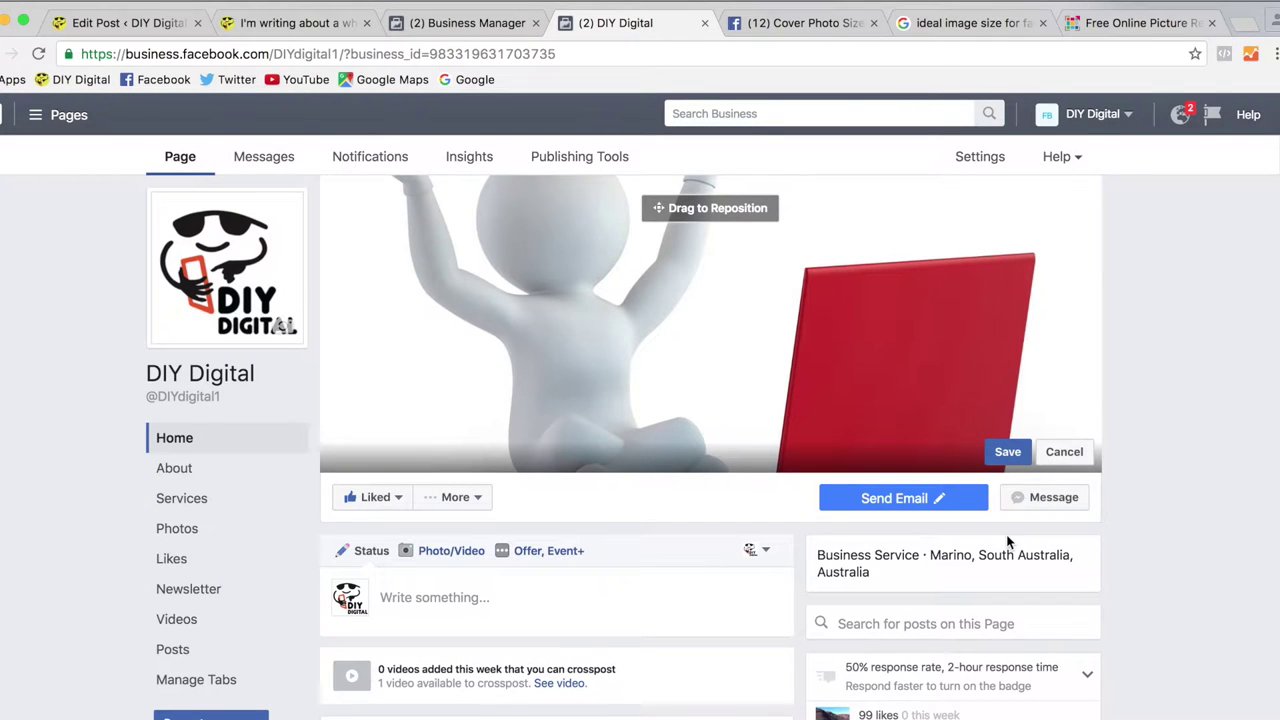
Try several vertical positions for the cover image, then cancel the repositioning.
{"action": "left_click_drag", "start_coordinate": [737, 310], "coordinate": [737, 437]}
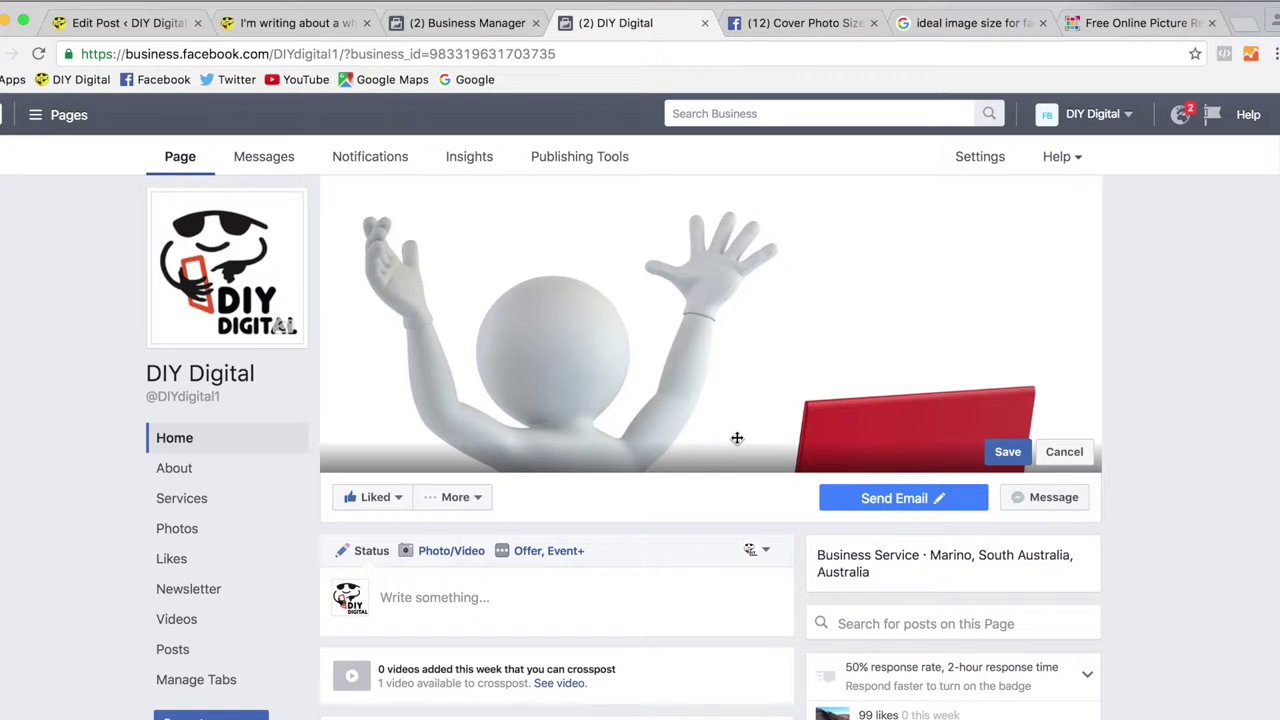
{"action": "left_click_drag", "start_coordinate": [737, 437], "coordinate": [736, 307]}
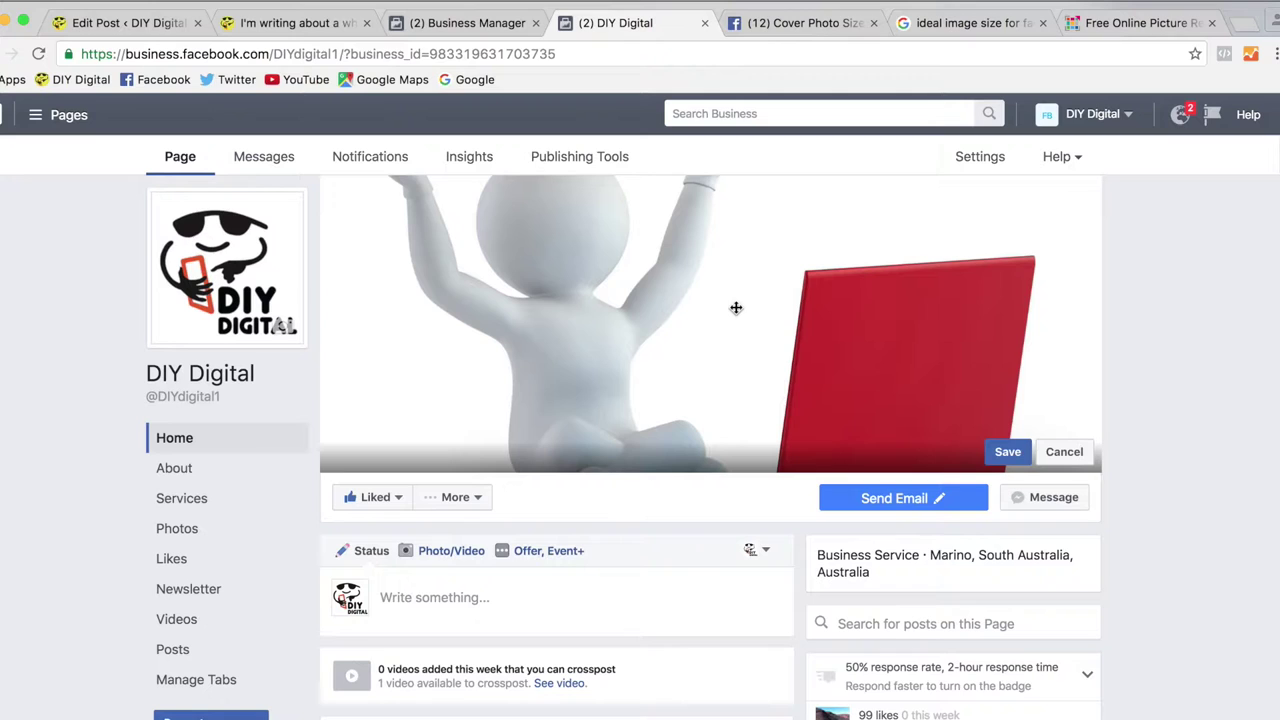
{"action": "left_click_drag", "start_coordinate": [736, 307], "coordinate": [744, 208]}
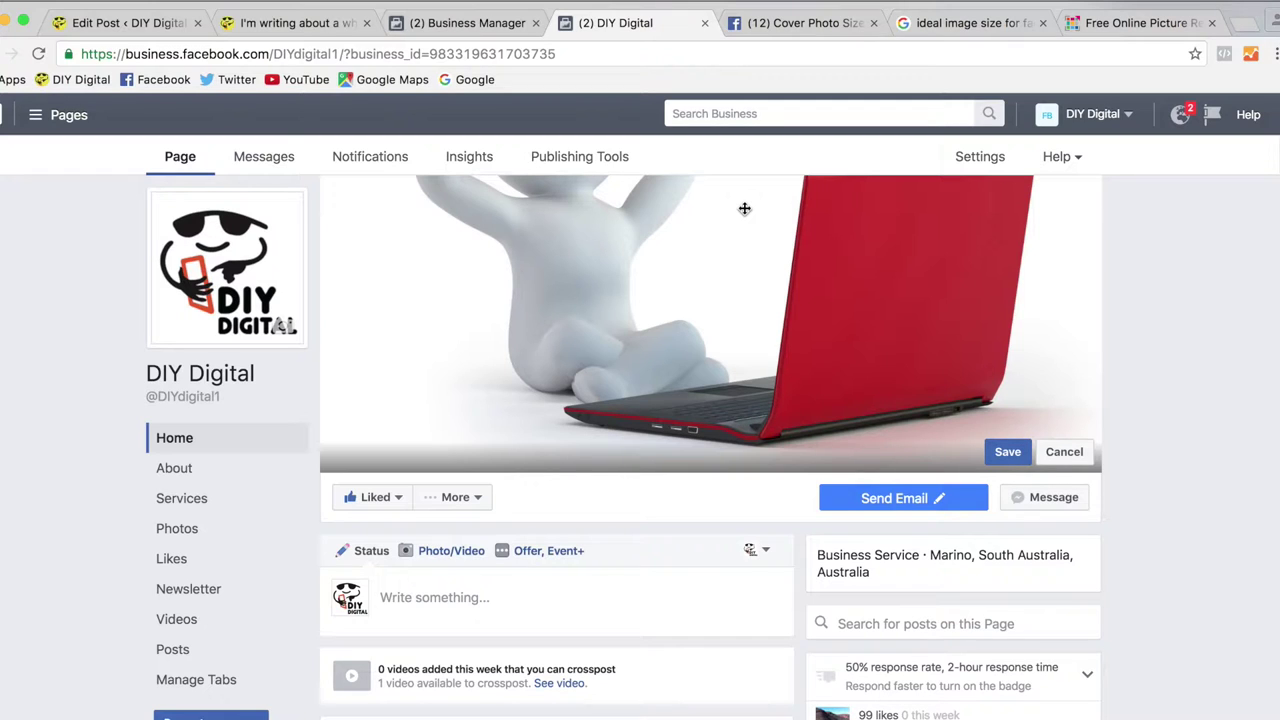
{"action": "left_click_drag", "start_coordinate": [744, 208], "coordinate": [748, 315]}
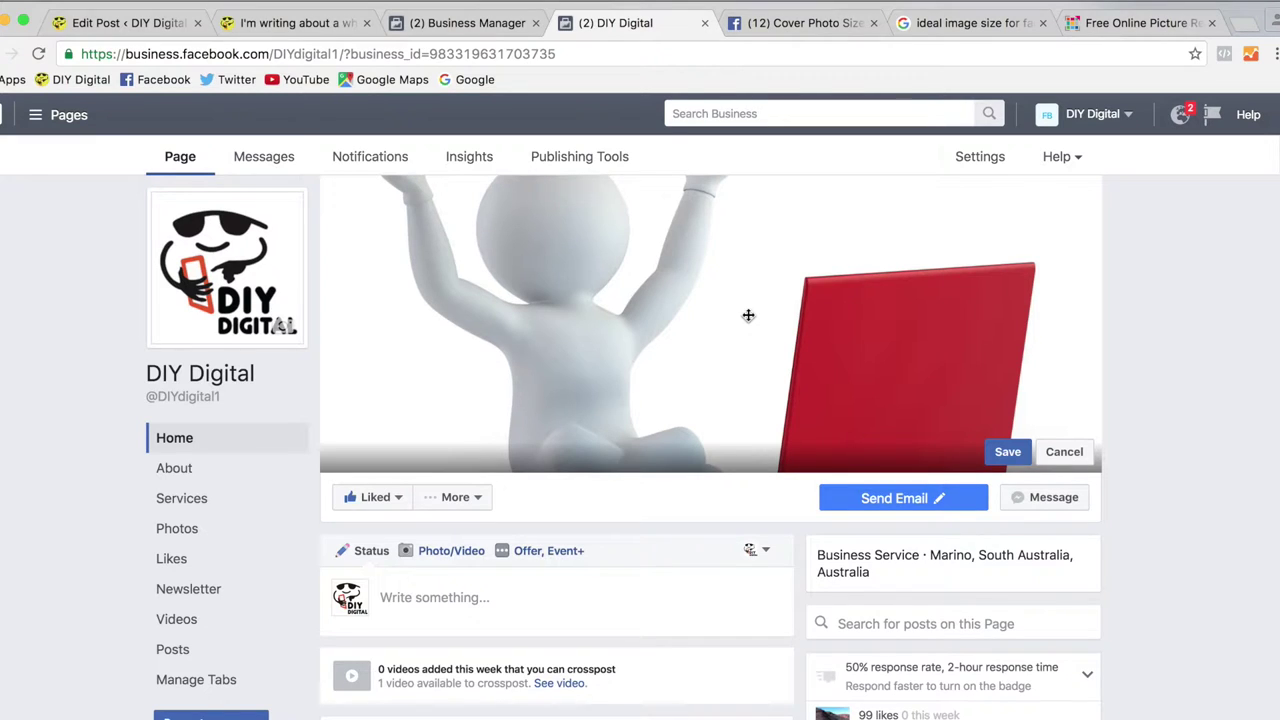
{"action": "left_click", "coordinate": [1064, 451]}
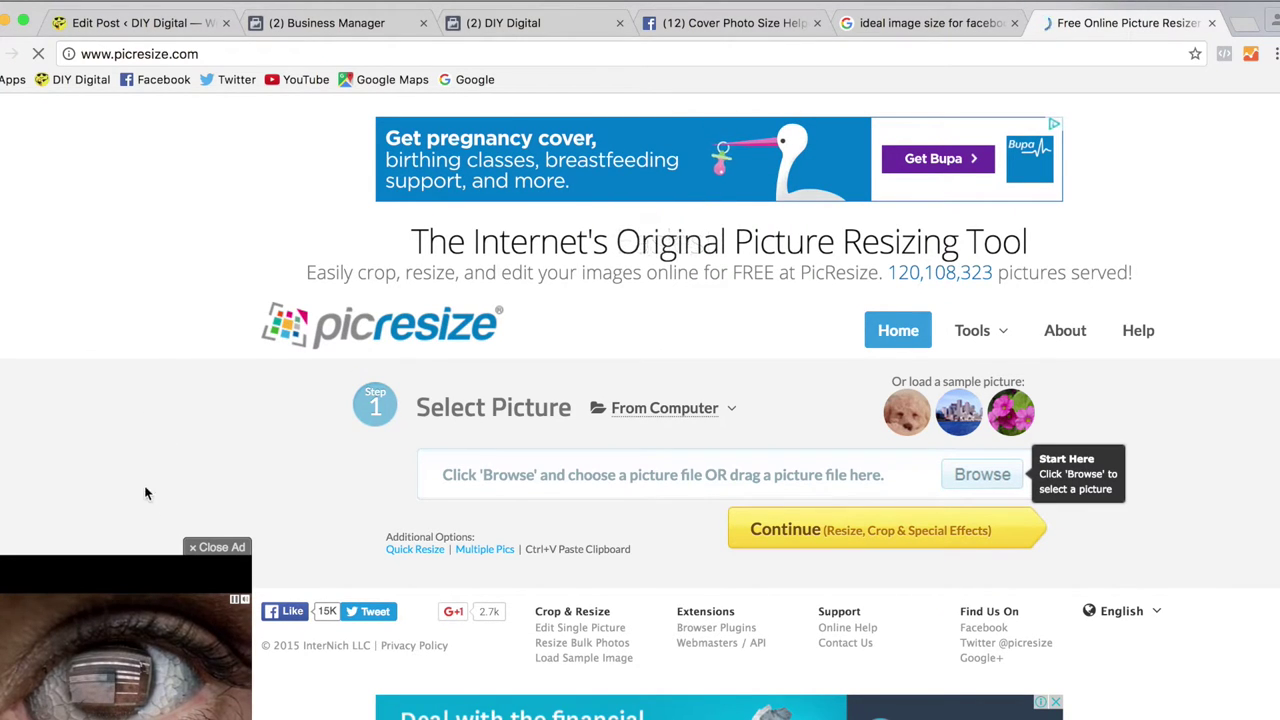
Dismiss the video ad, load Southern Right Whale.jpg from the computer, and continue to editing.
{"action": "left_click", "coordinate": [217, 548]}
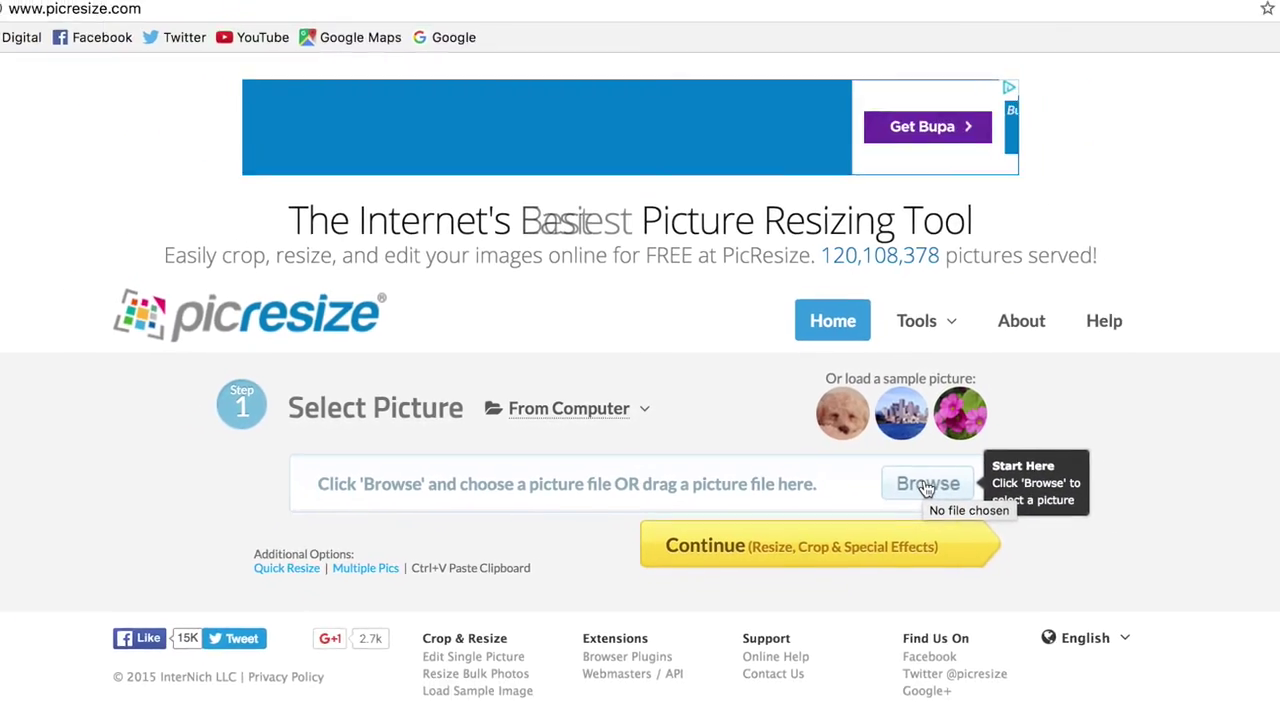
{"action": "left_click", "coordinate": [927, 485]}
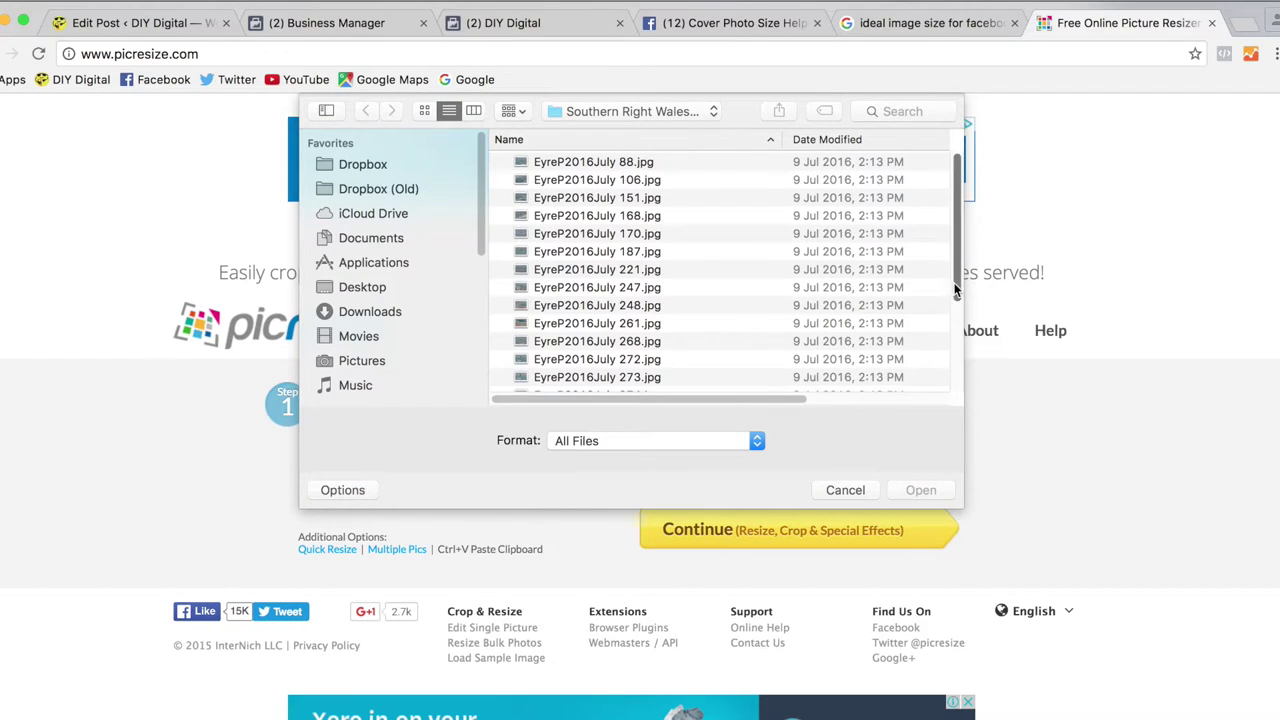
{"action": "scroll", "coordinate": [940, 365], "scroll_direction": "down", "scroll_amount": 5}
{"action": "left_click", "coordinate": [520, 385]}
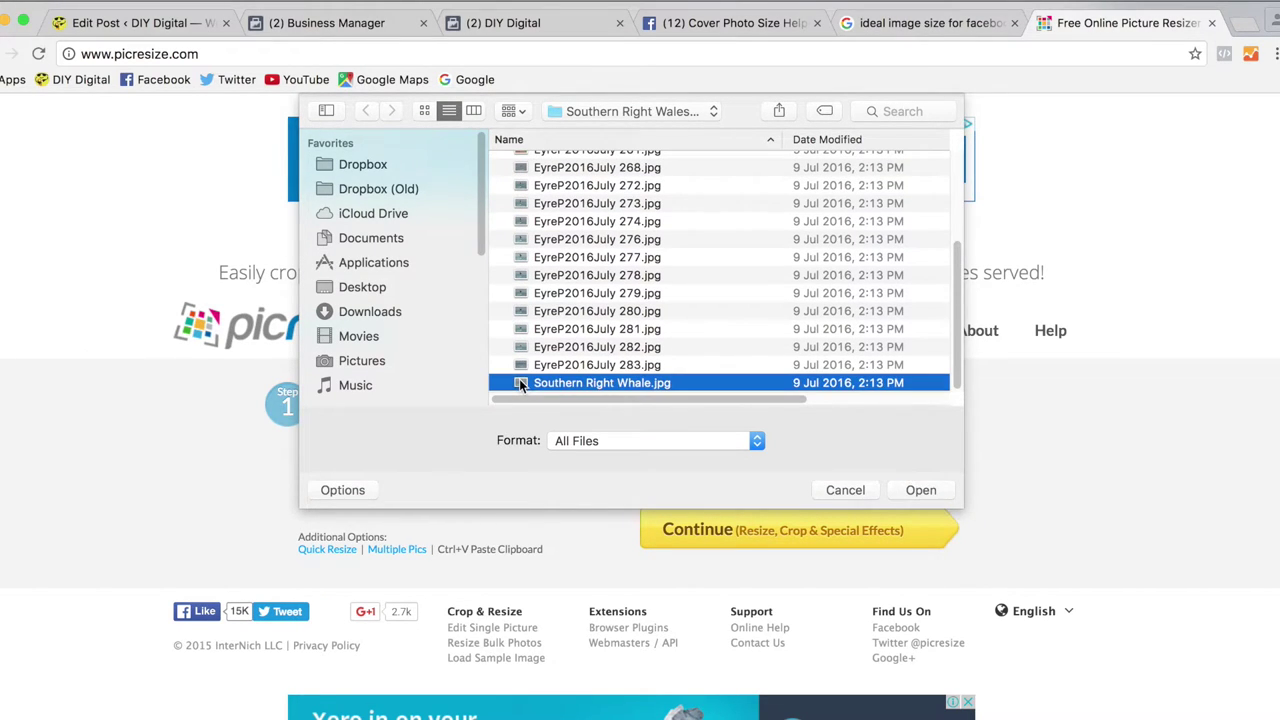
{"action": "left_click", "coordinate": [918, 489]}
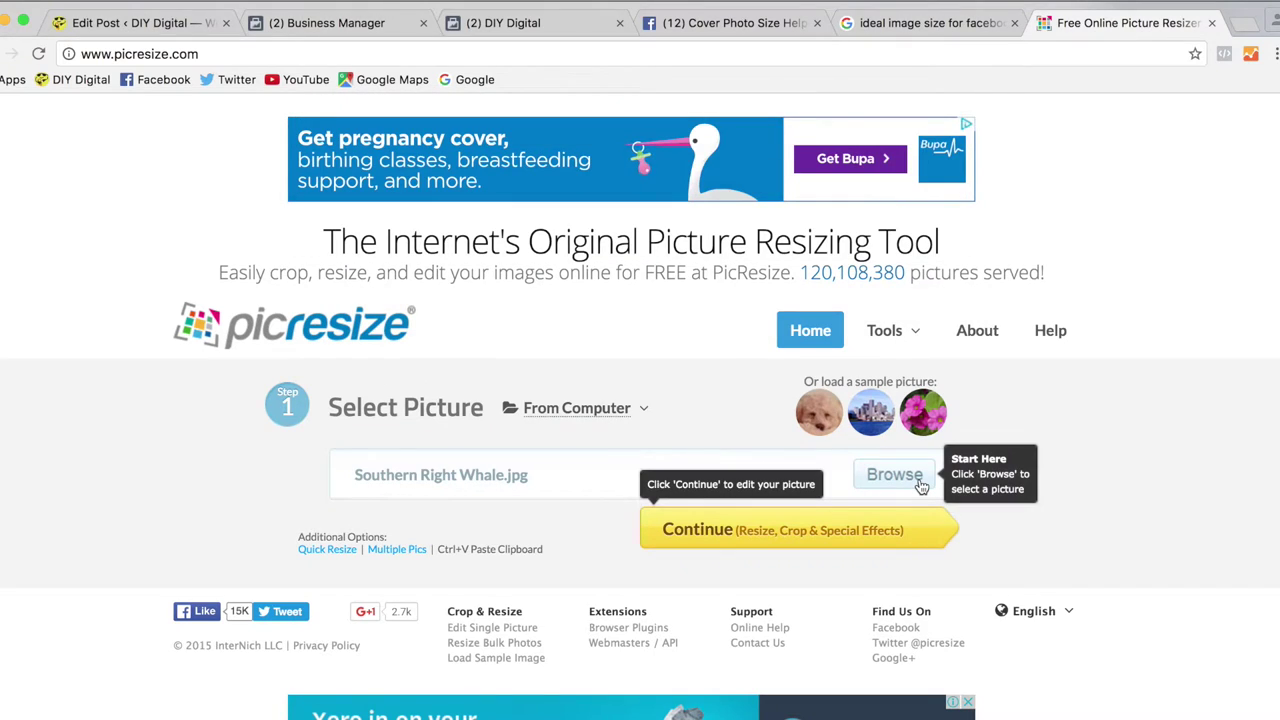
{"action": "left_click", "coordinate": [790, 532]}
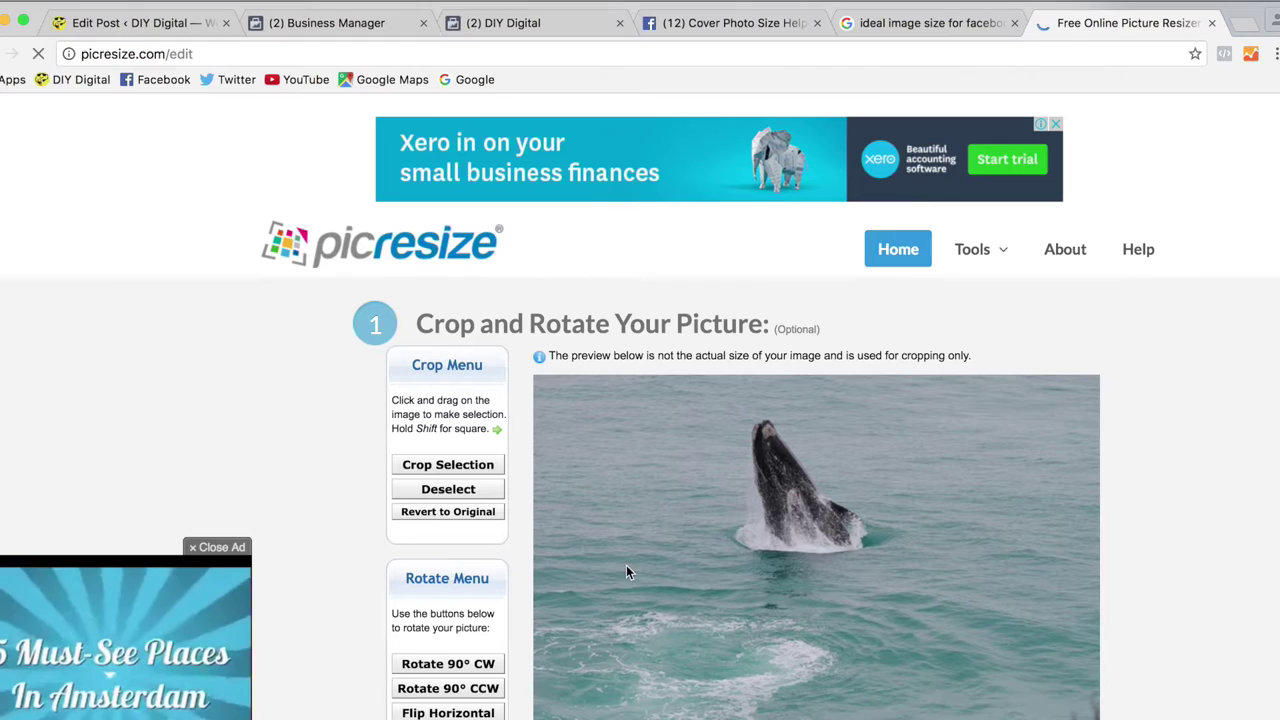
Dismiss the video ad and scroll down toward the Resize Your Picture options.
{"action": "left_click", "coordinate": [219, 548]}
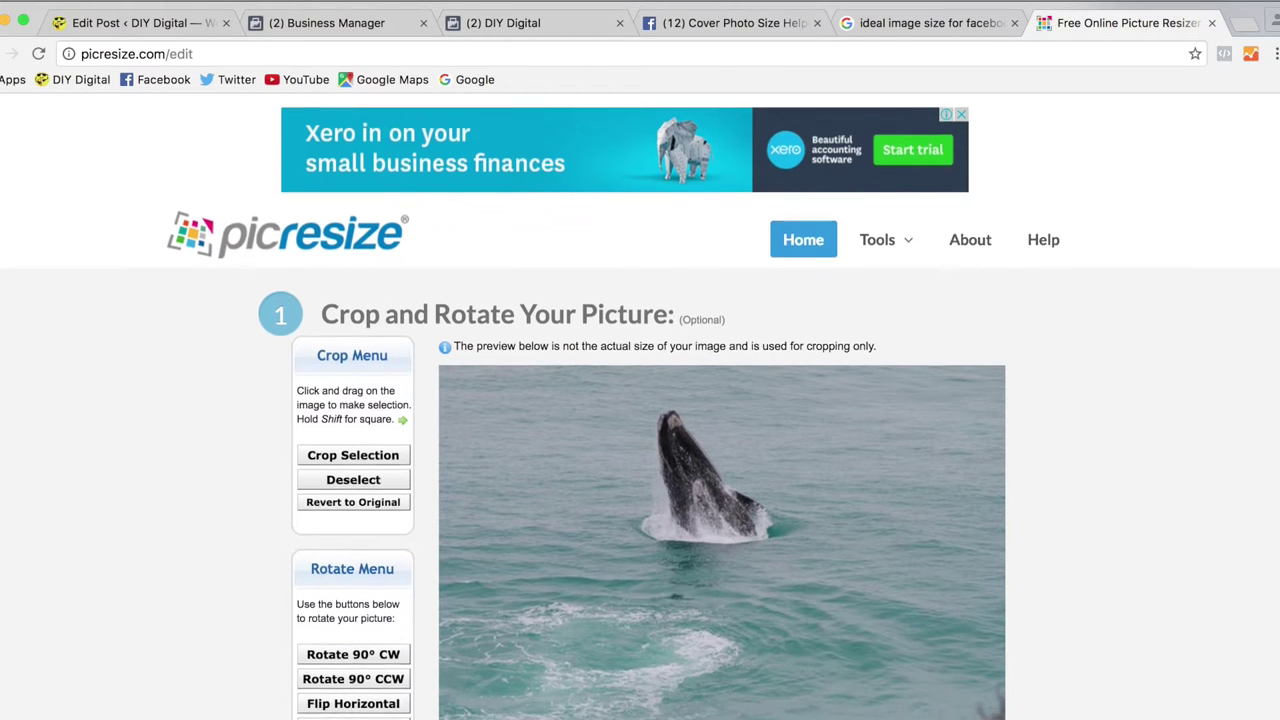
{"action": "scroll", "coordinate": [1093, 577], "scroll_direction": "down", "scroll_amount": 3}
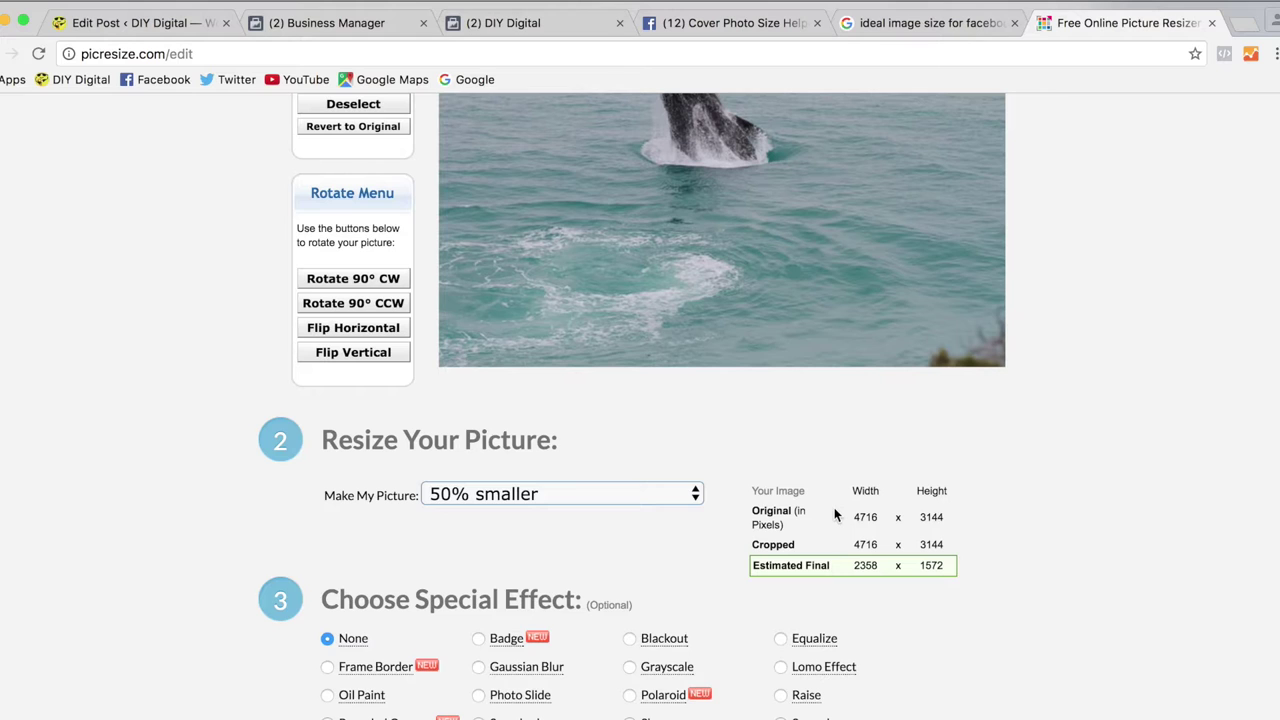
Choose Custom Size with a width of 750 pixels, giving an estimated 750 x 500.
{"action": "left_click", "coordinate": [690, 494]}
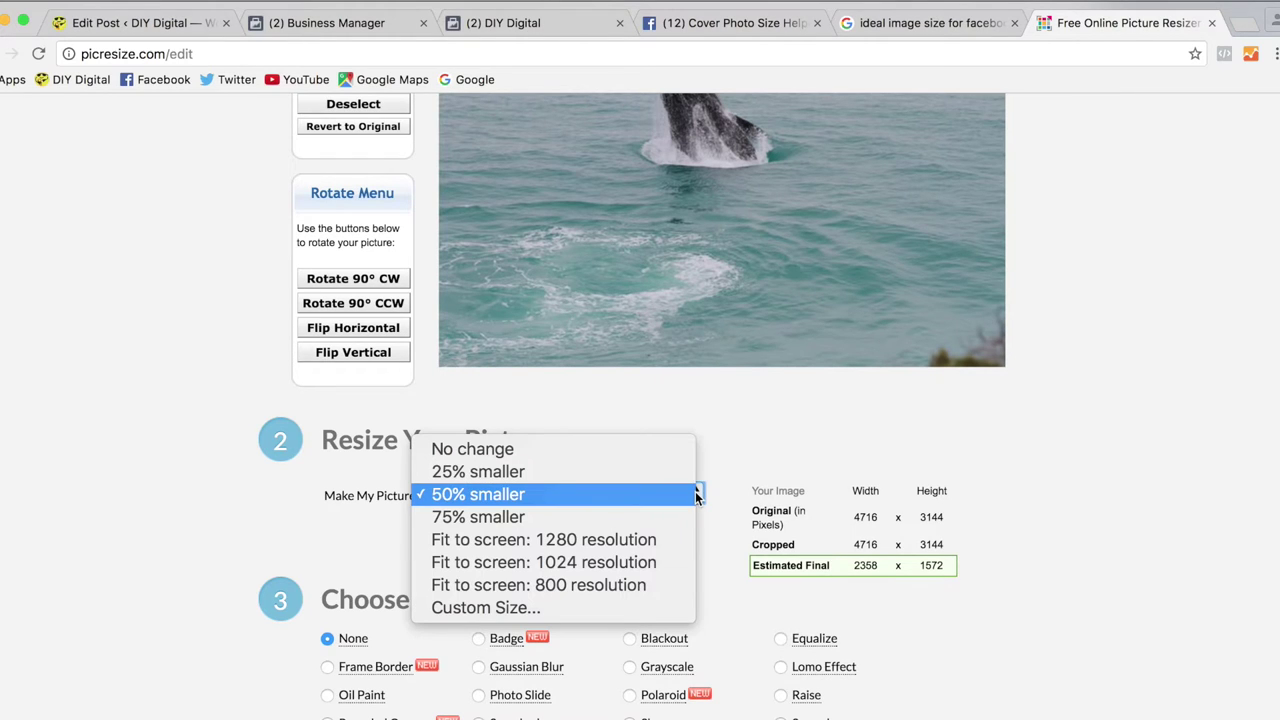
{"action": "left_click", "coordinate": [615, 603]}
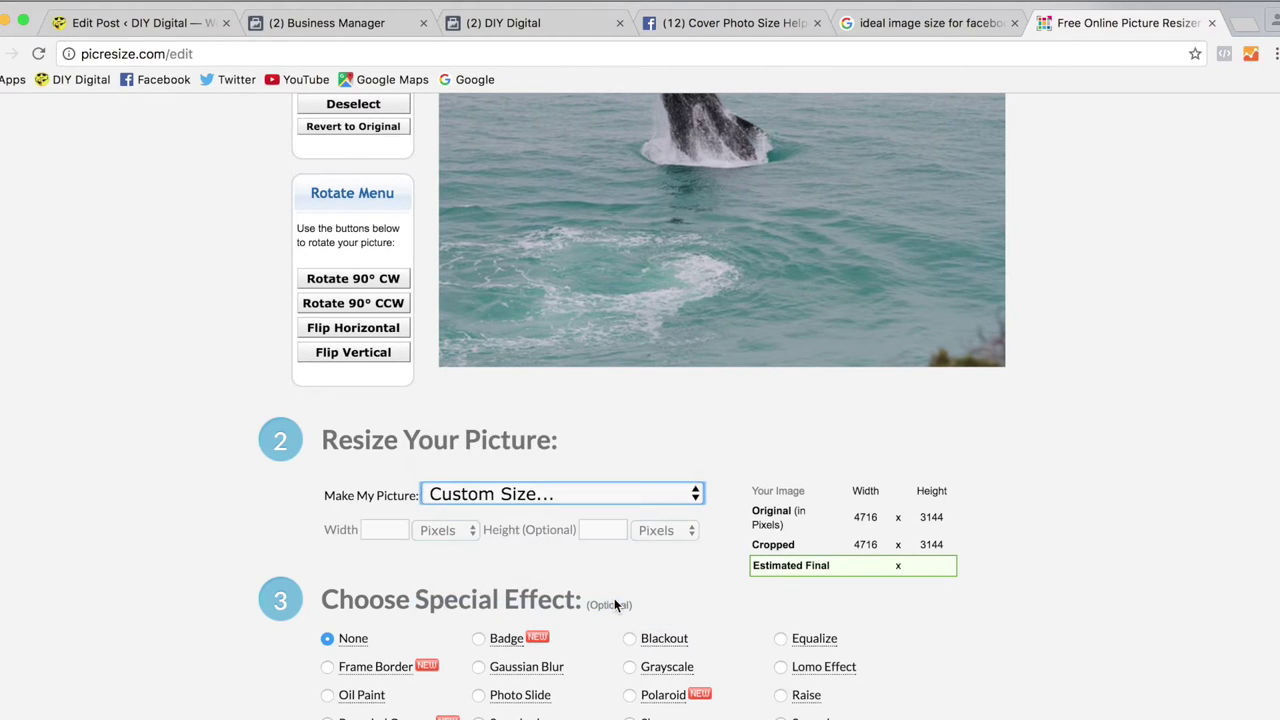
{"action": "left_click", "coordinate": [400, 528]}
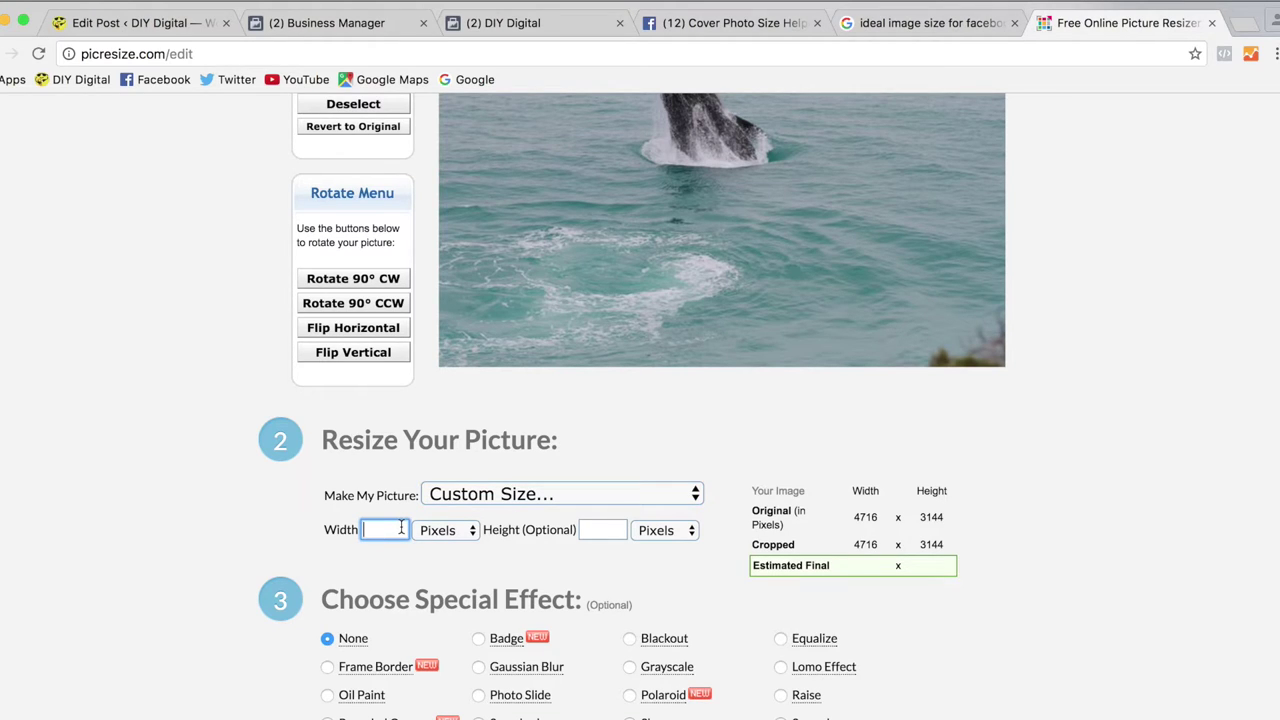
{"action": "type", "text": "750"}
{"action": "key", "text": "Tab"}
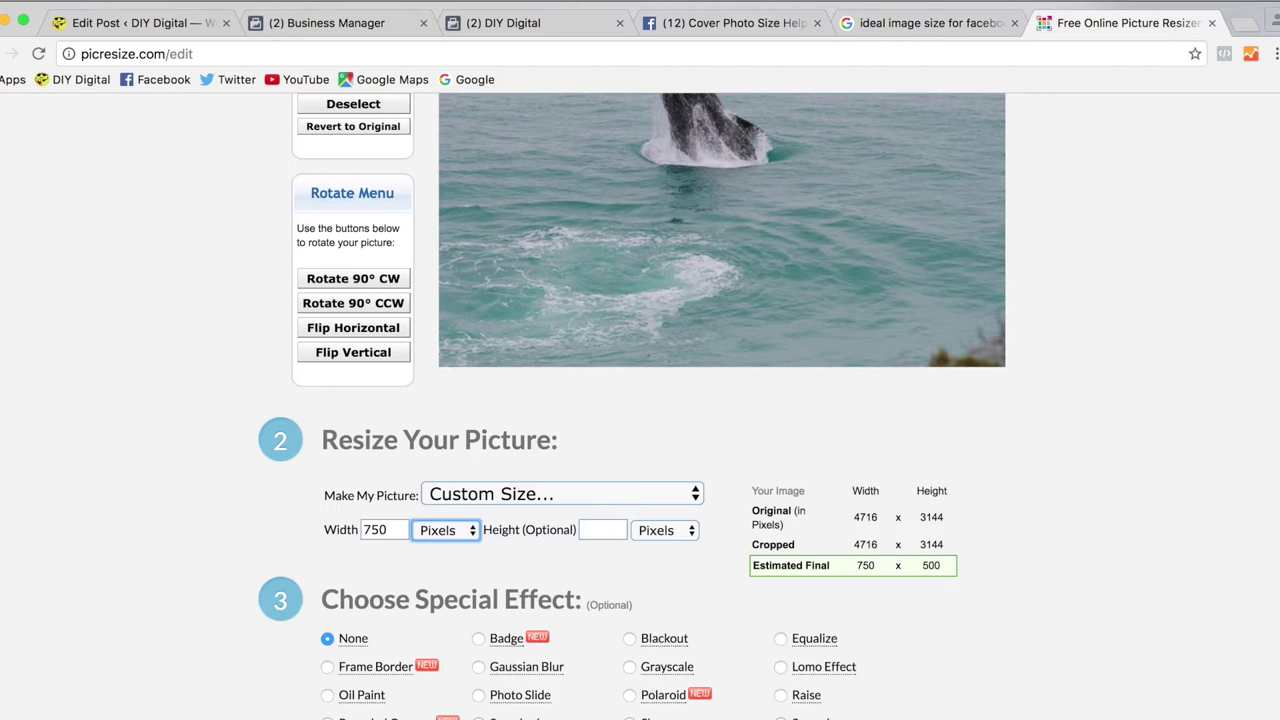
Crop the photo to the upper band around the whale, leaving 5103 x 2405.
{"action": "scroll", "coordinate": [632, 406], "scroll_direction": "up", "scroll_amount": 3}
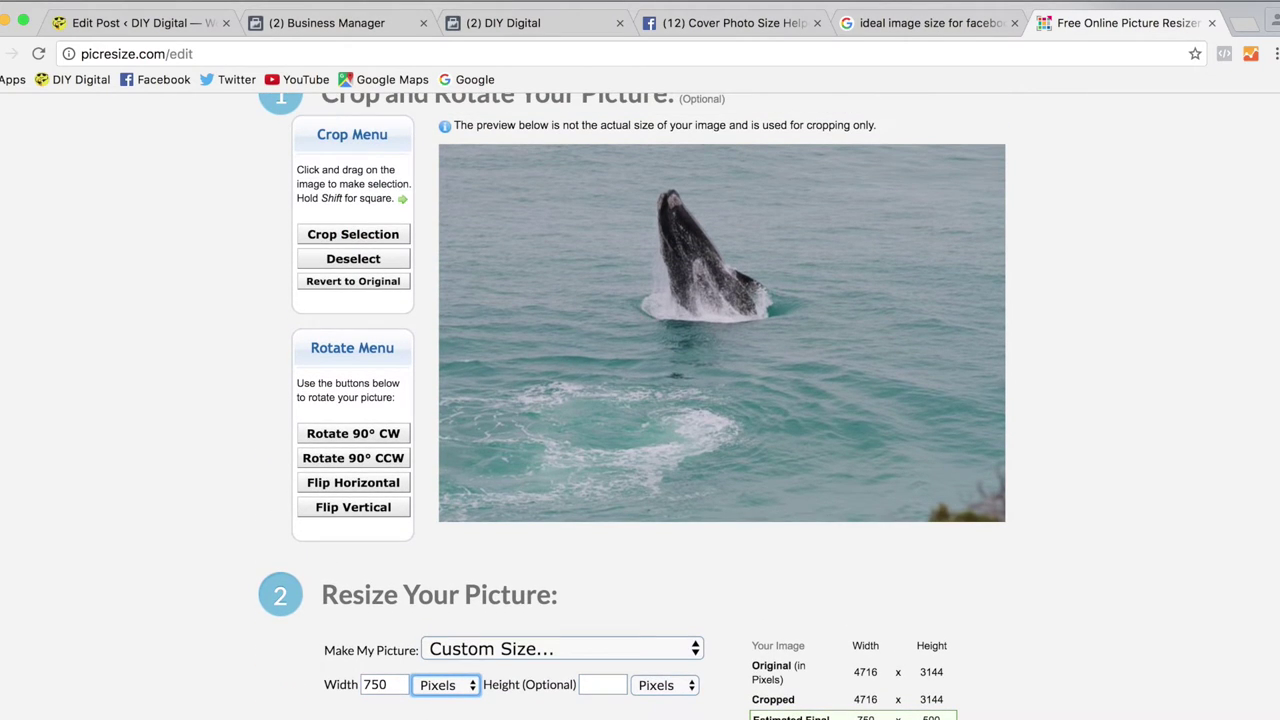
{"action": "scroll", "coordinate": [640, 400], "scroll_direction": "up", "scroll_amount": 1}
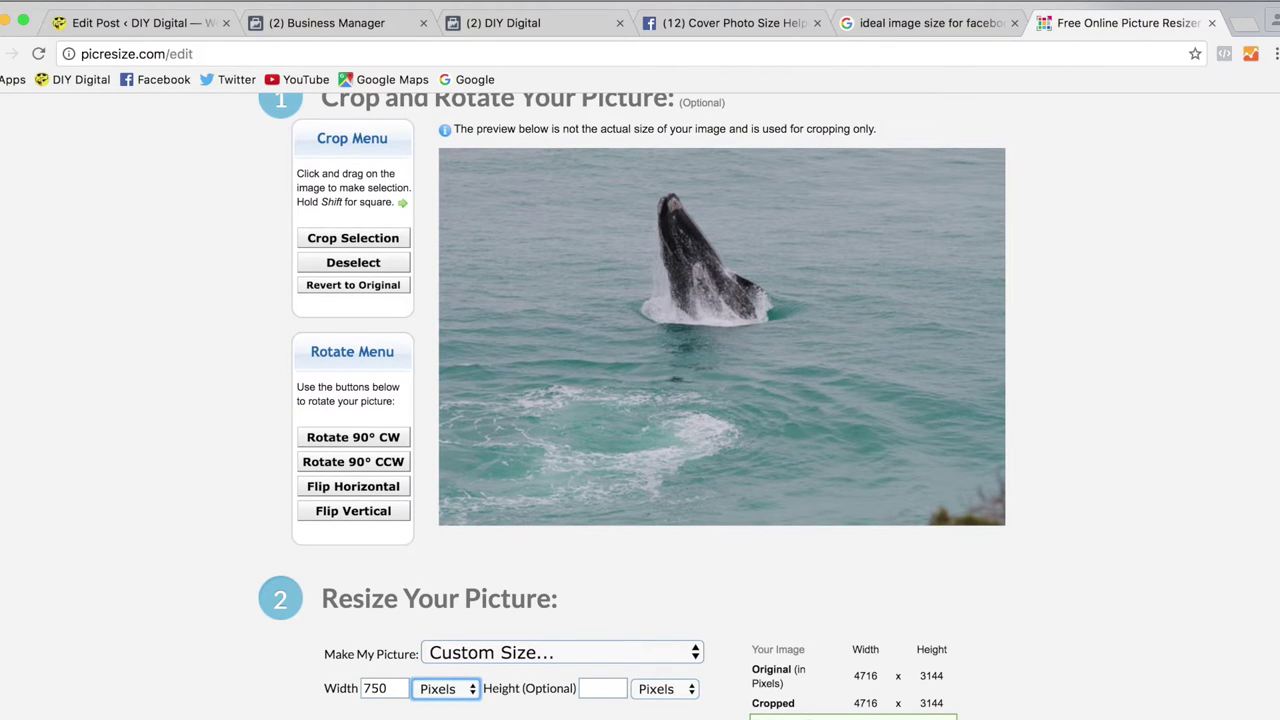
{"action": "left_click", "coordinate": [353, 238]}
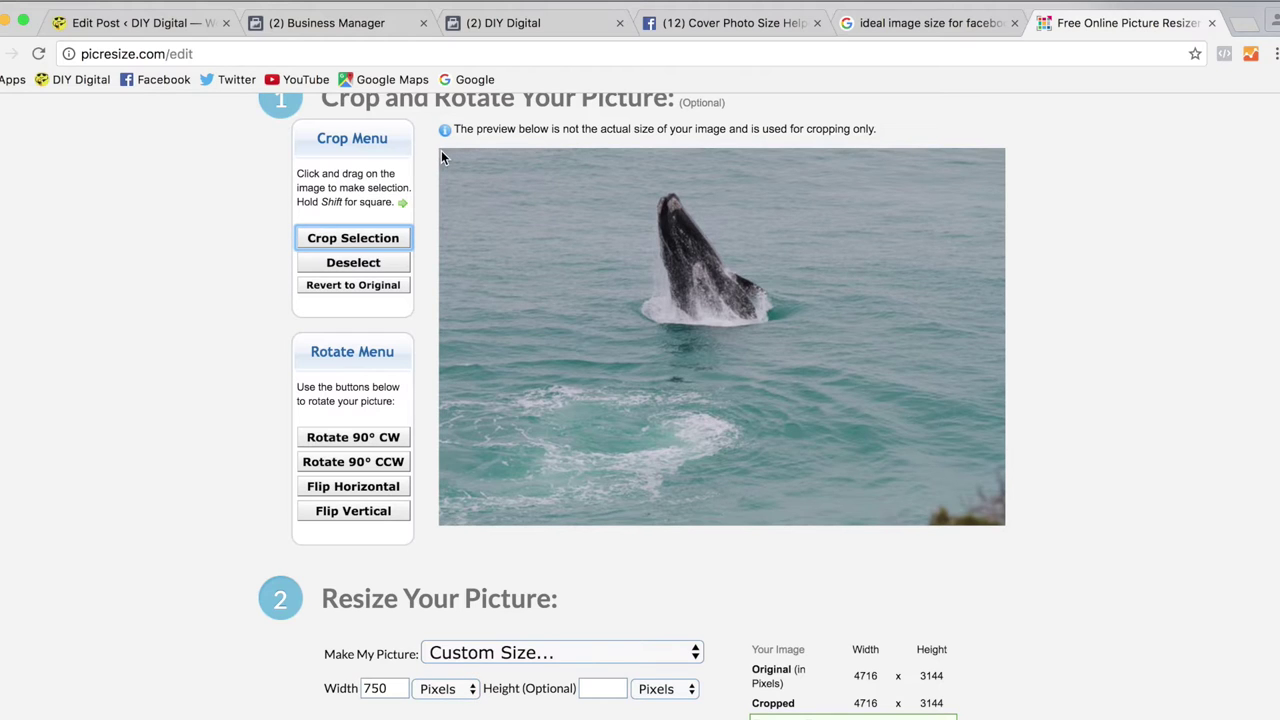
{"action": "left_click_drag", "start_coordinate": [440, 148], "coordinate": [951, 389]}
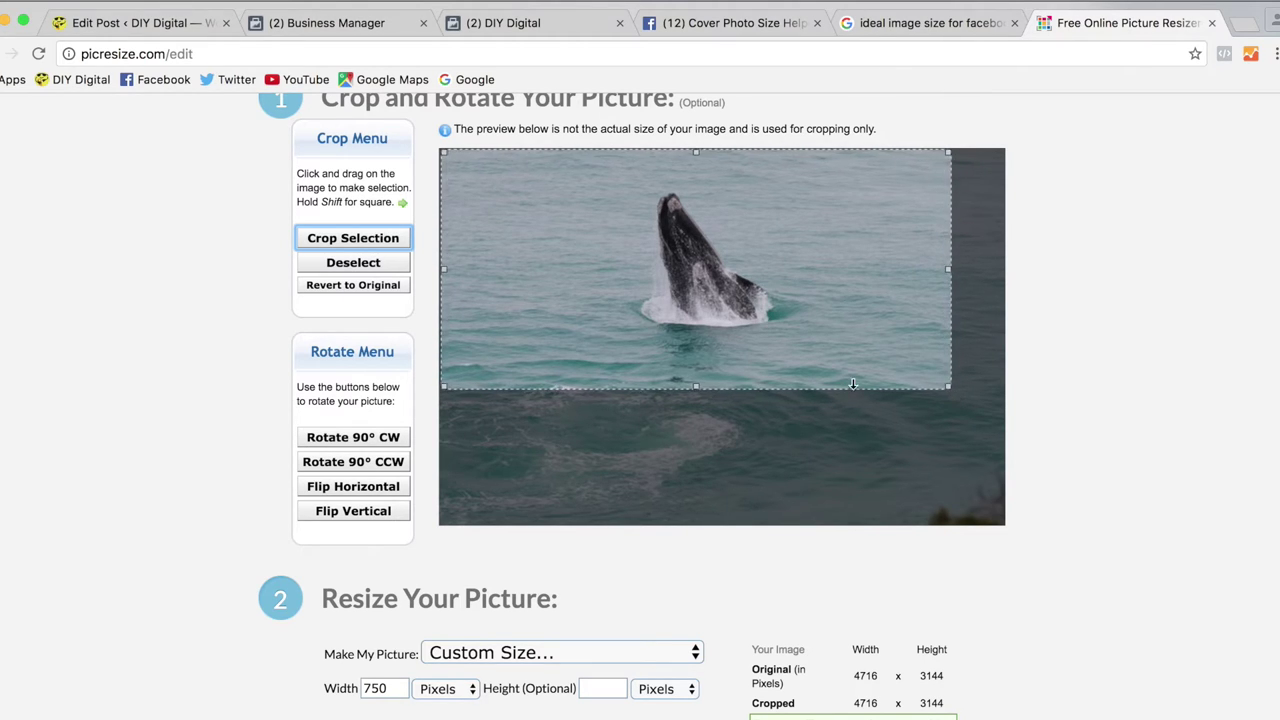
{"action": "left_click", "coordinate": [366, 243]}
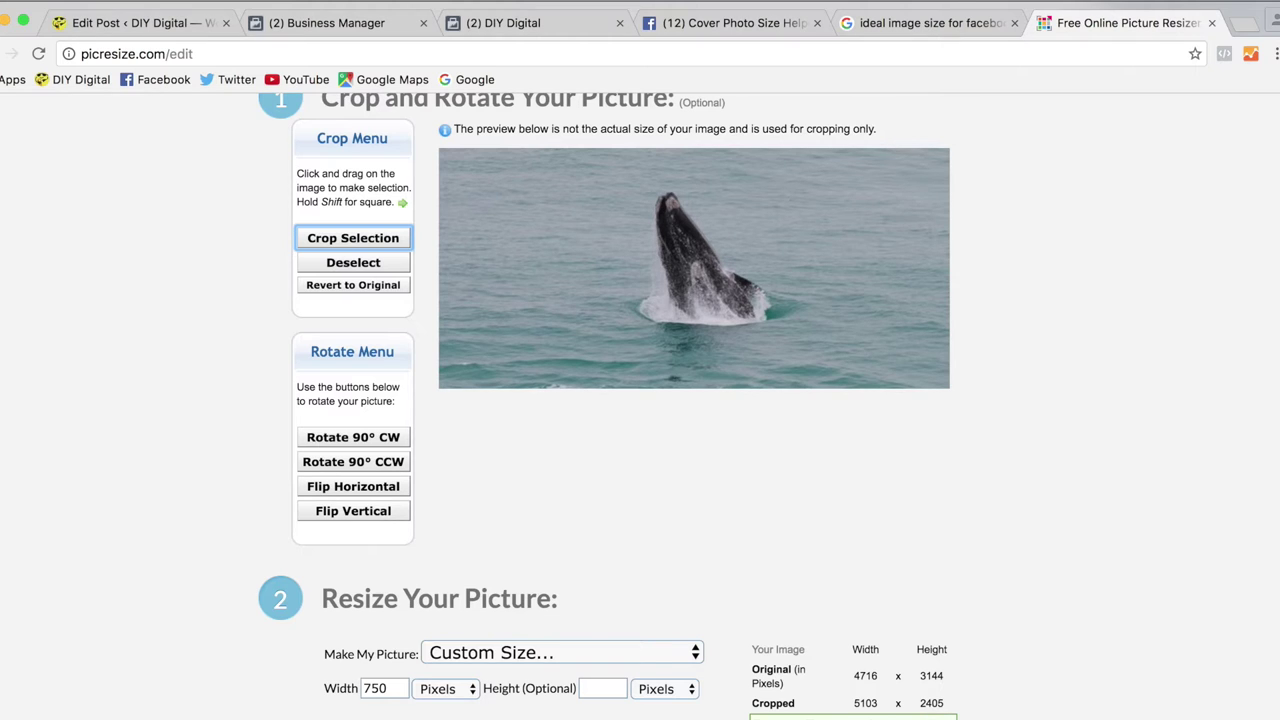
{"action": "scroll", "coordinate": [640, 400], "scroll_direction": "down", "scroll_amount": 5}
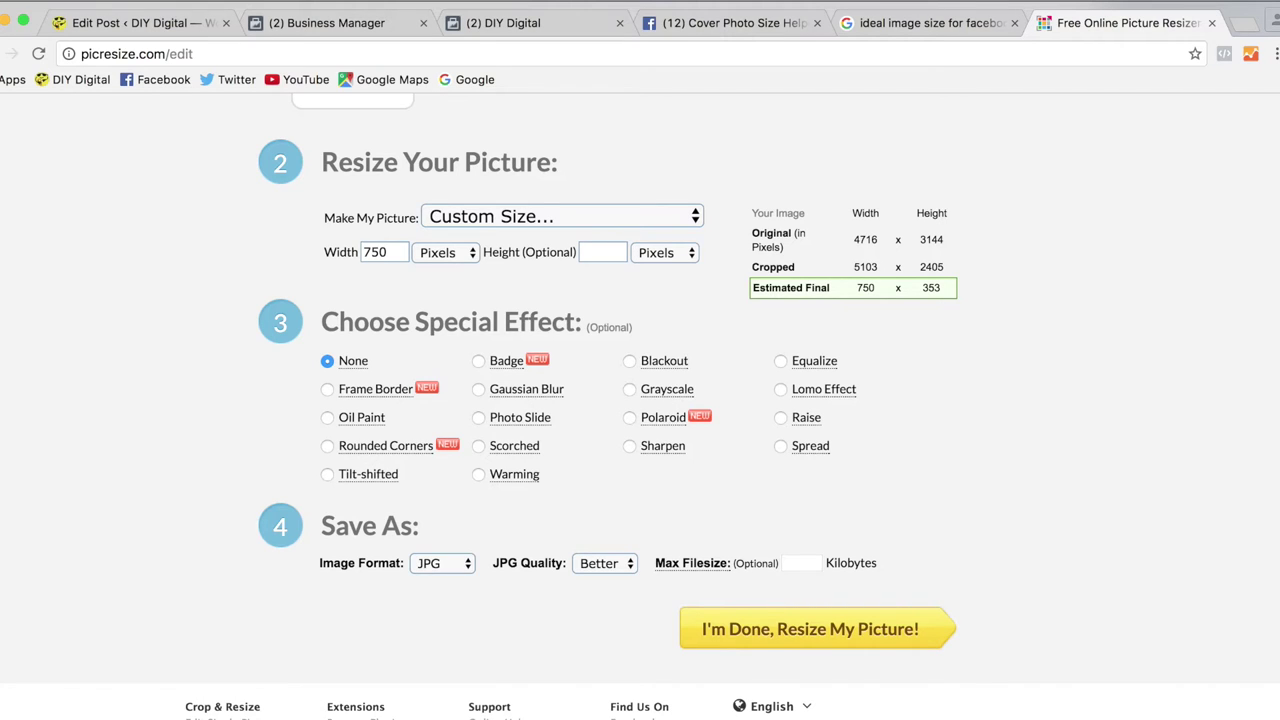
Enter 100 KB as the Max Filesize for the saved JPG.
{"action": "left_click", "coordinate": [803, 565]}
{"action": "type", "text": "100"}
Resize the picture and save rsz_southern_right_whale.jpg in Animals' whale photos folder.
{"action": "left_click", "coordinate": [820, 630]}
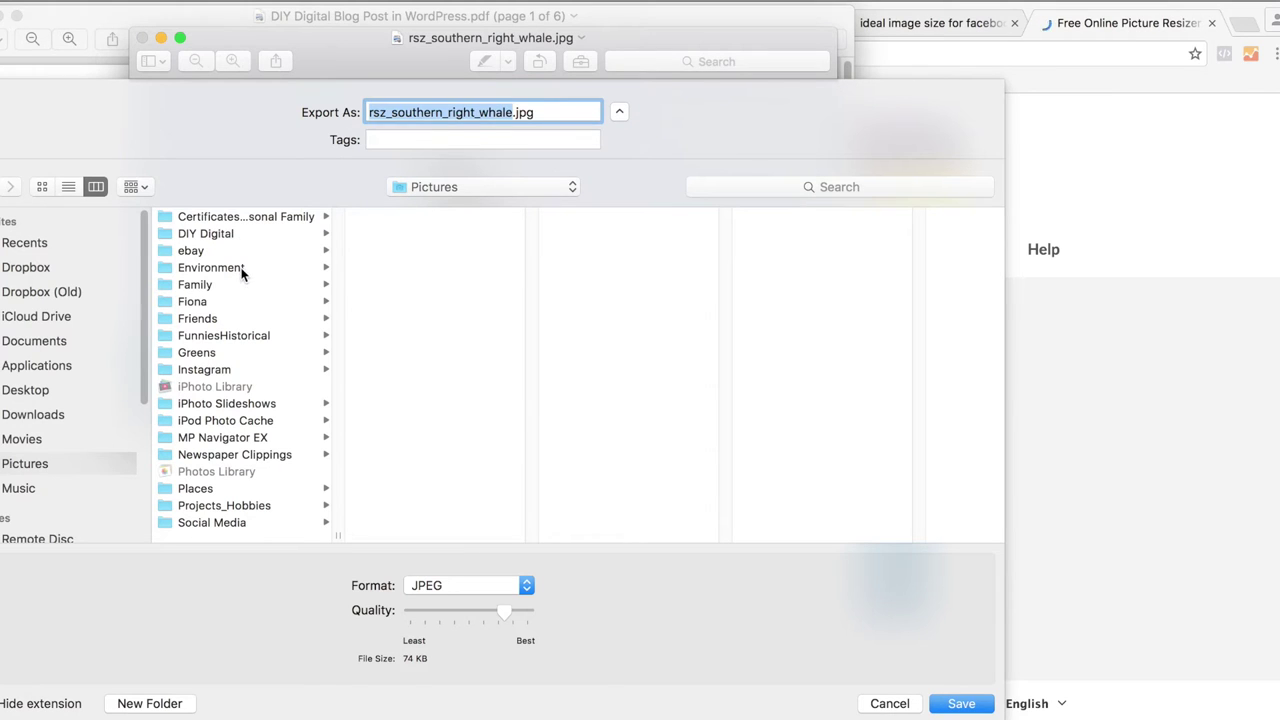
{"action": "left_click", "coordinate": [244, 268]}
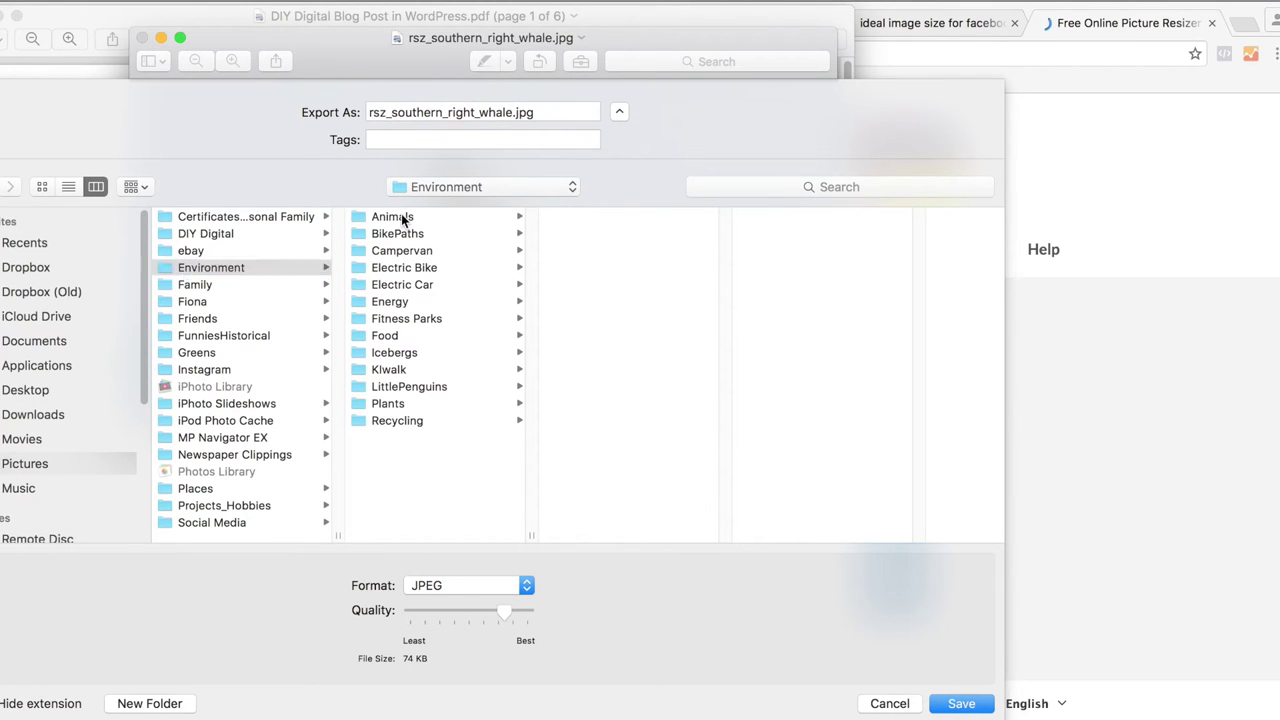
{"action": "left_click", "coordinate": [403, 217]}
{"action": "left_click", "coordinate": [578, 283]}
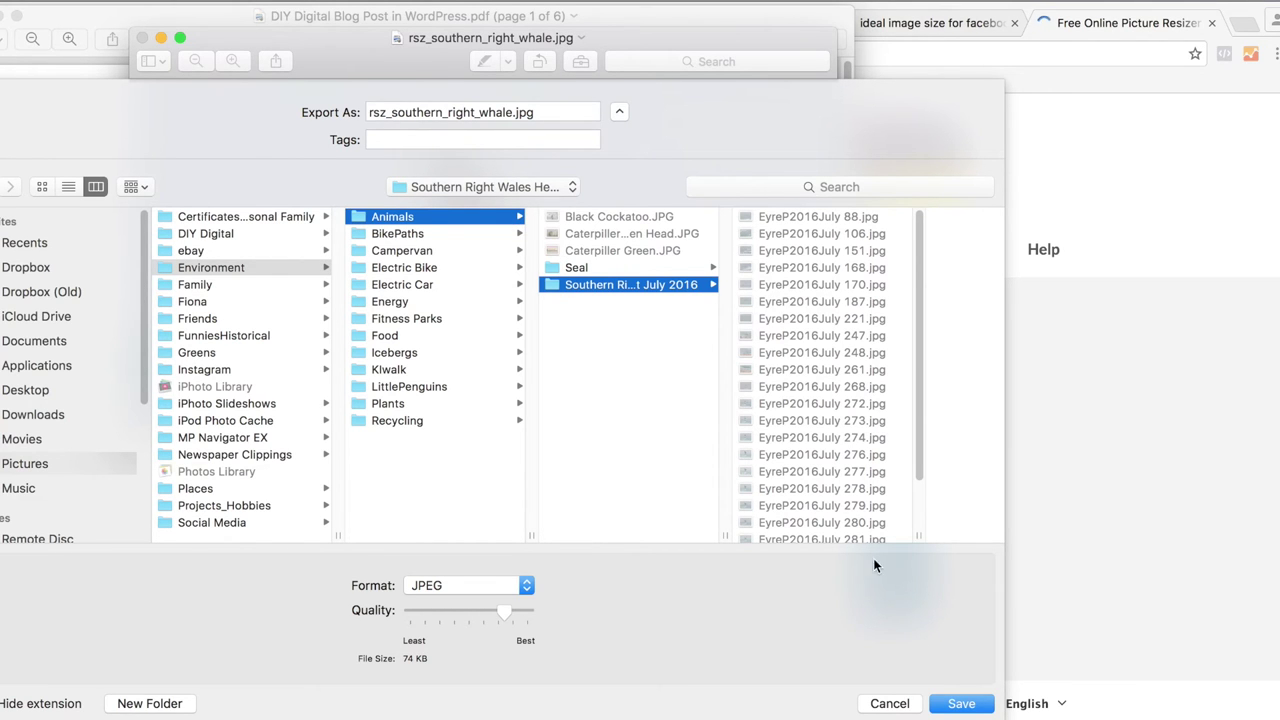
{"action": "left_click", "coordinate": [961, 703]}
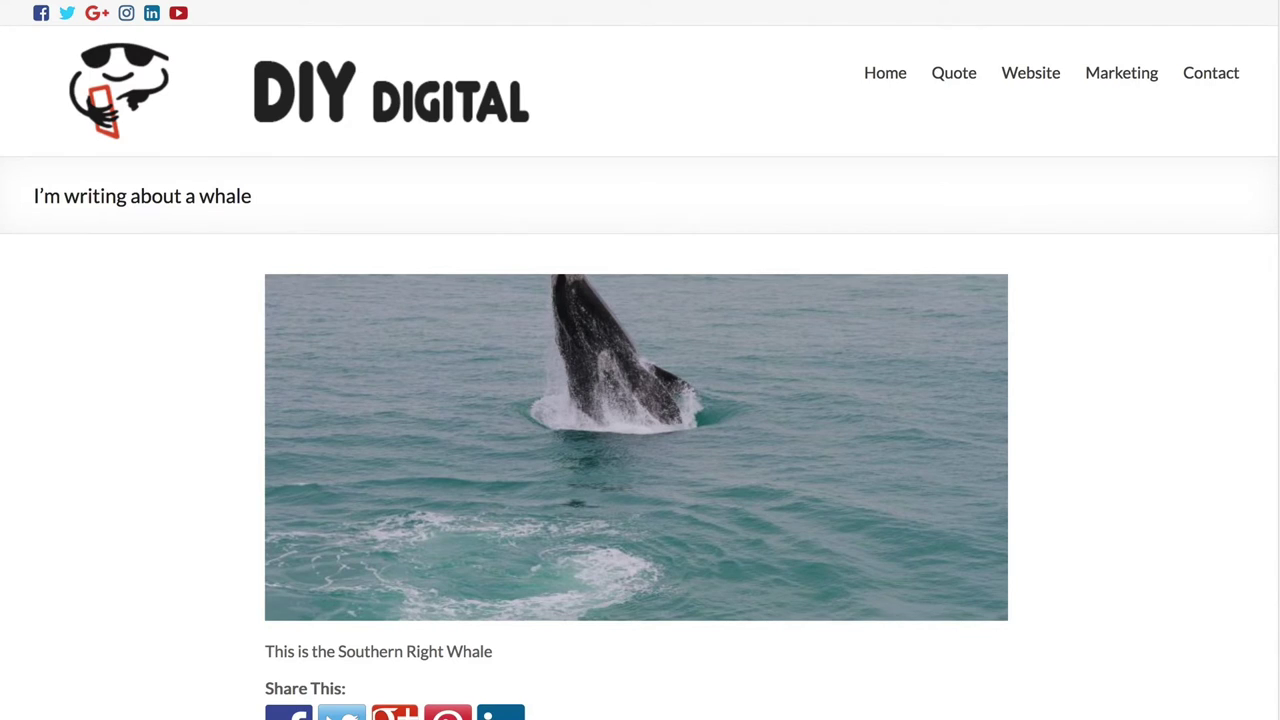